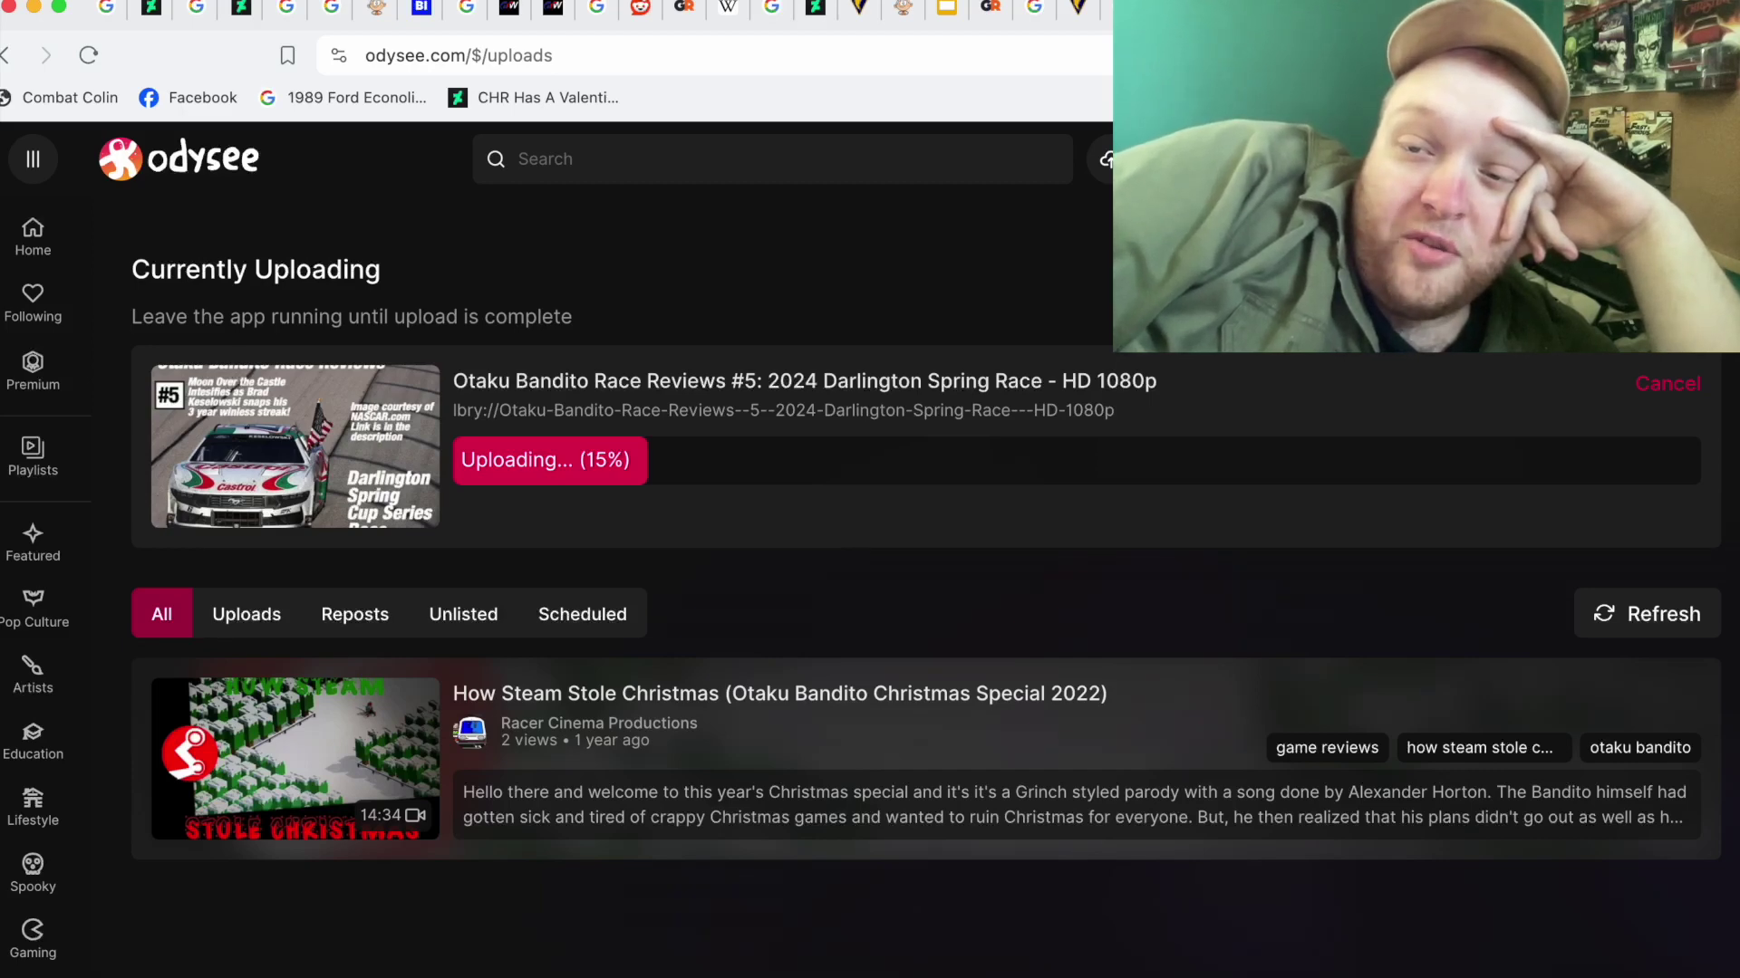
# Move from the Odysee uploads page to the YouTube Studio Content list
pyautogui.hotkey('ctrl', 'Tab')
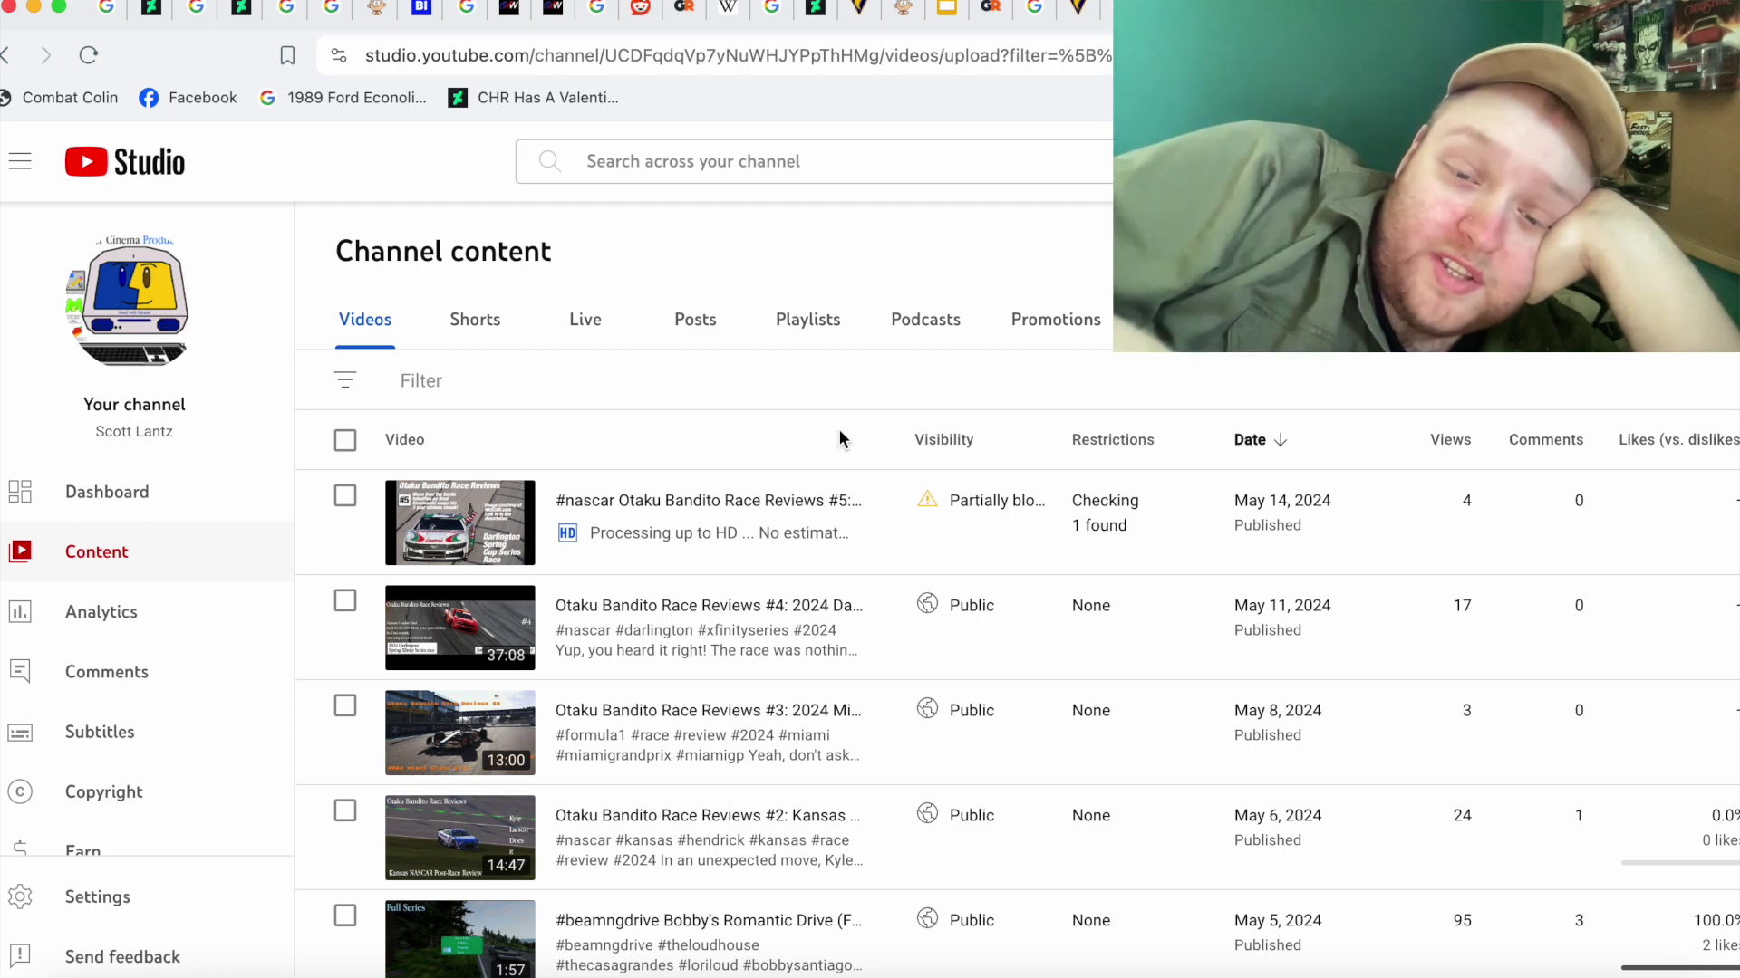
# Check Race Reviews #5's Partially blocked visibility and open its full copyright claim details
pyautogui.click(992, 506)
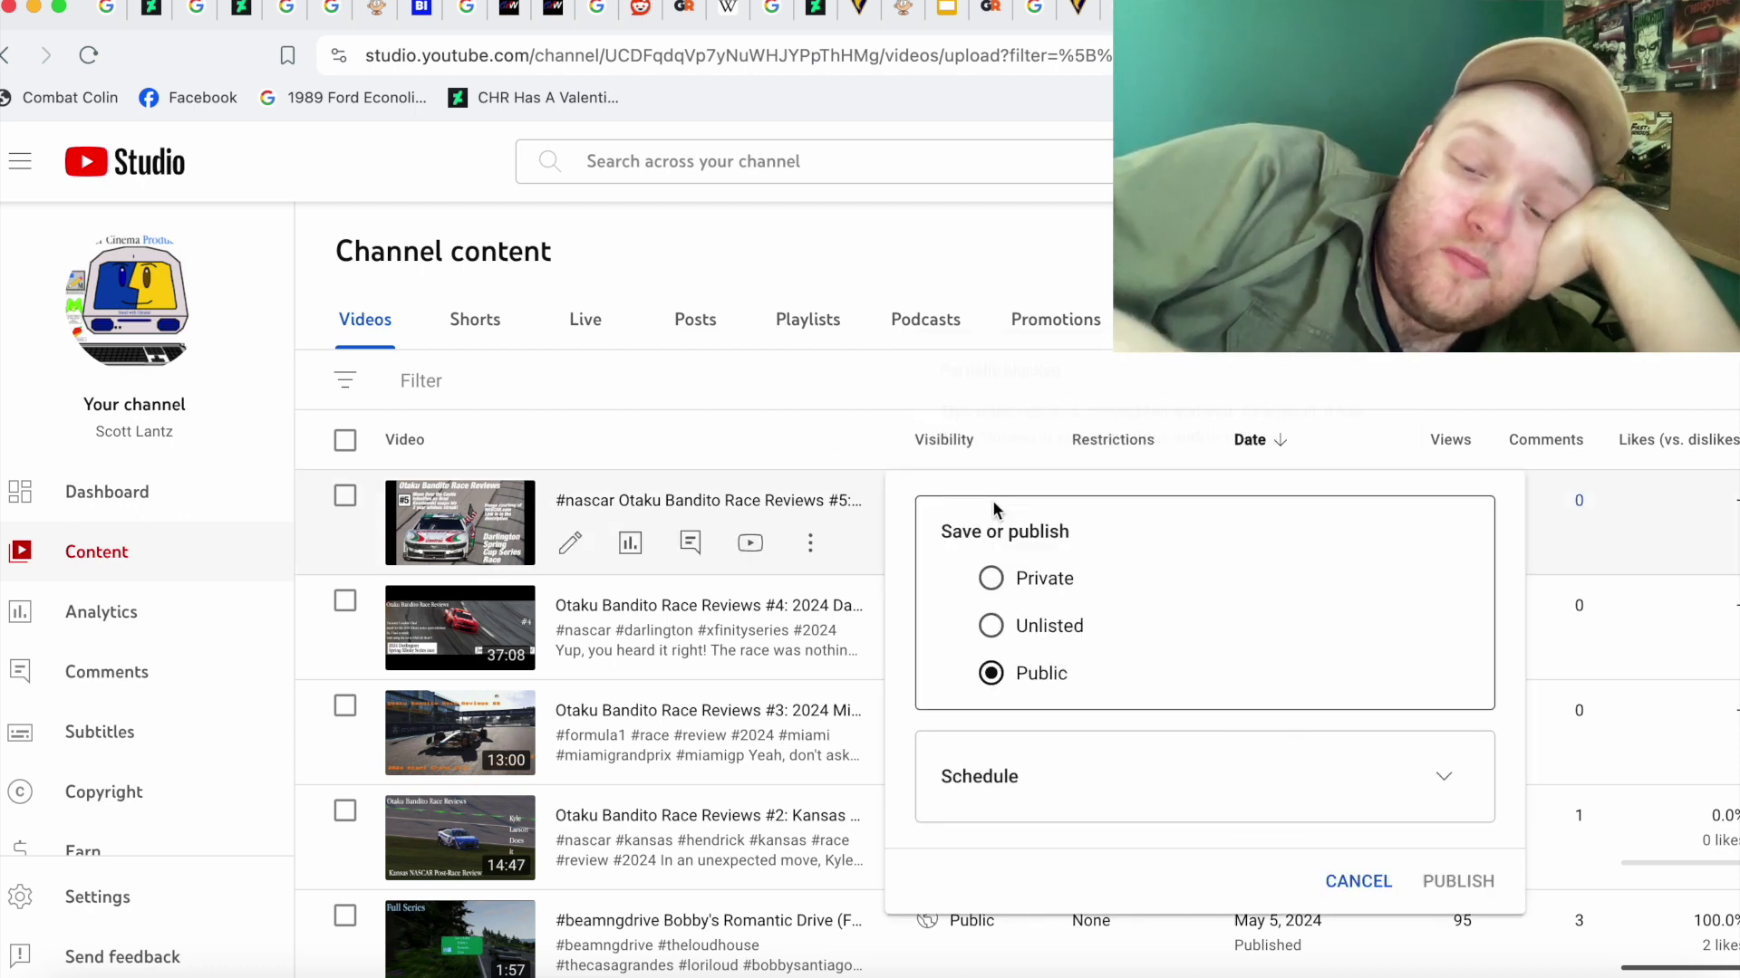
pyautogui.click(833, 467)
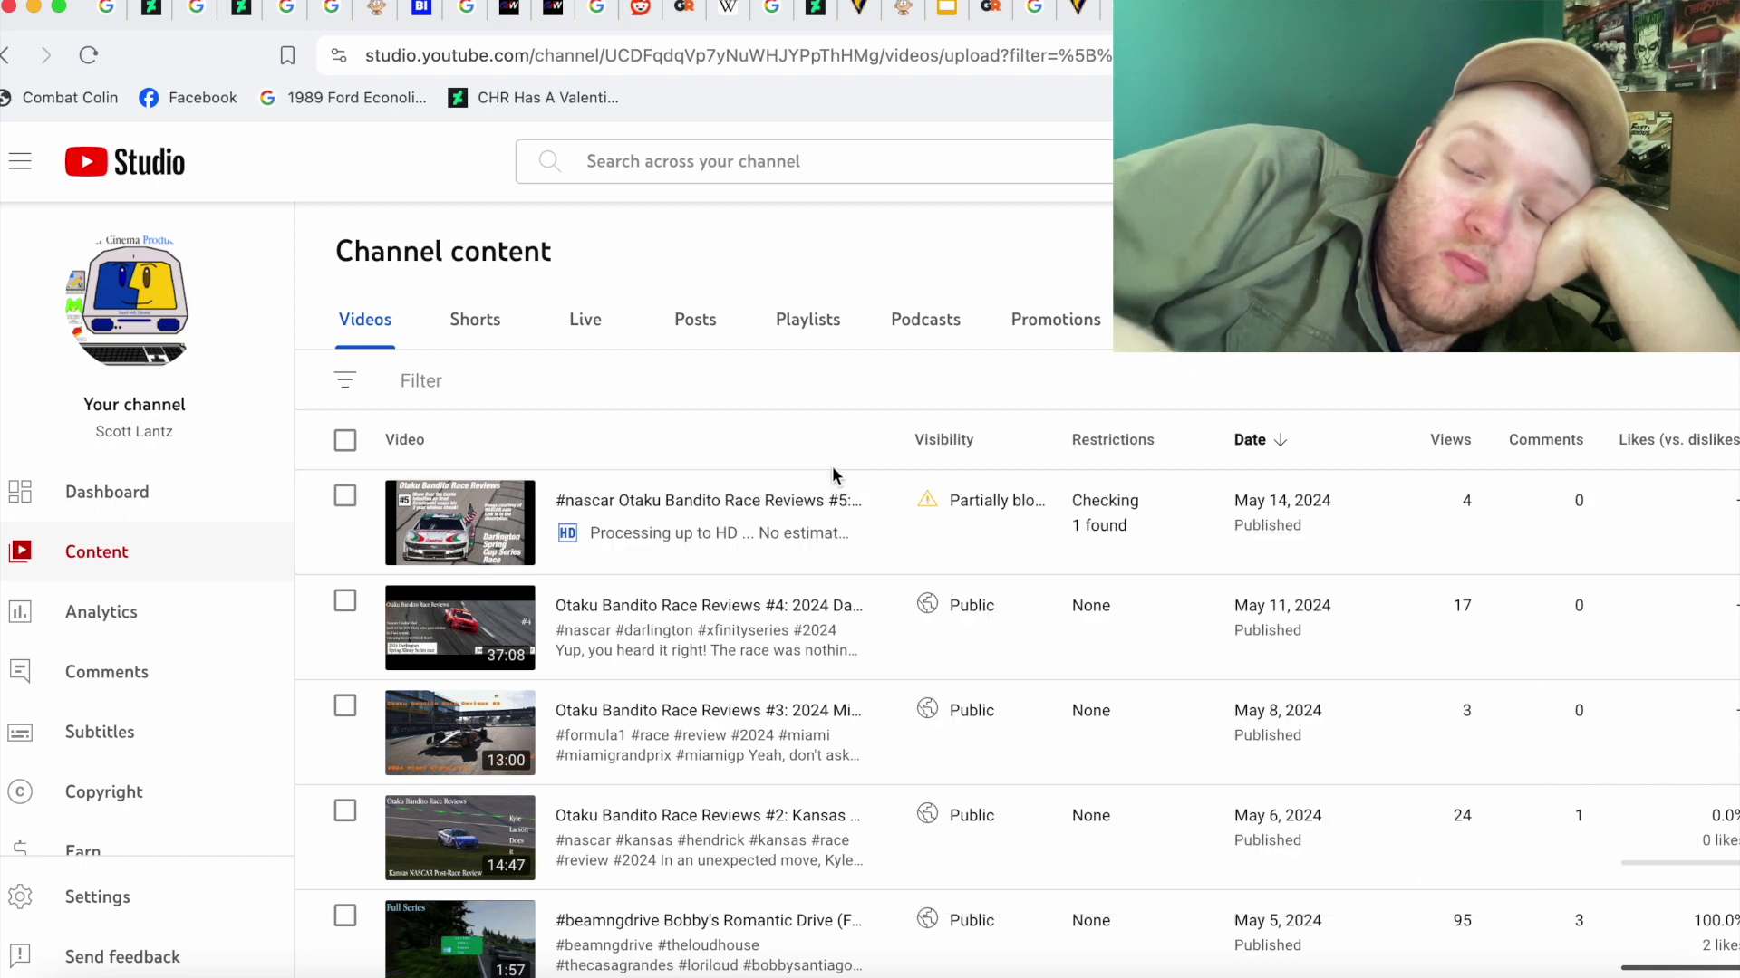
pyautogui.click(939, 501)
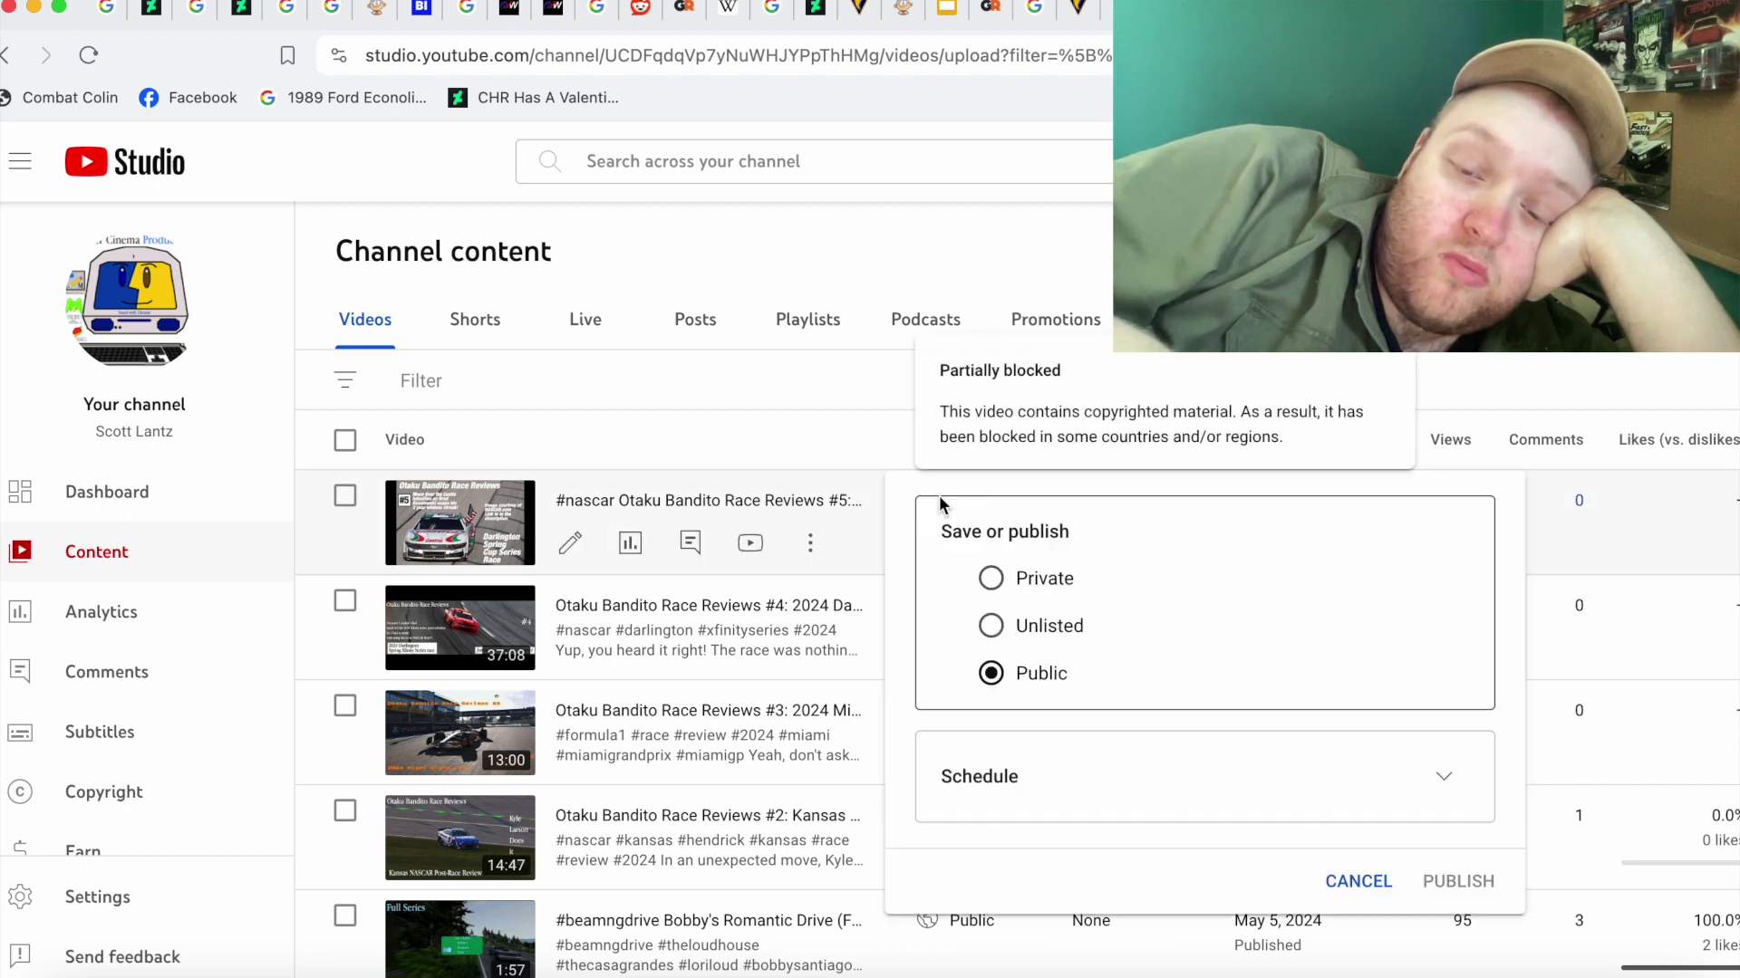
pyautogui.click(811, 518)
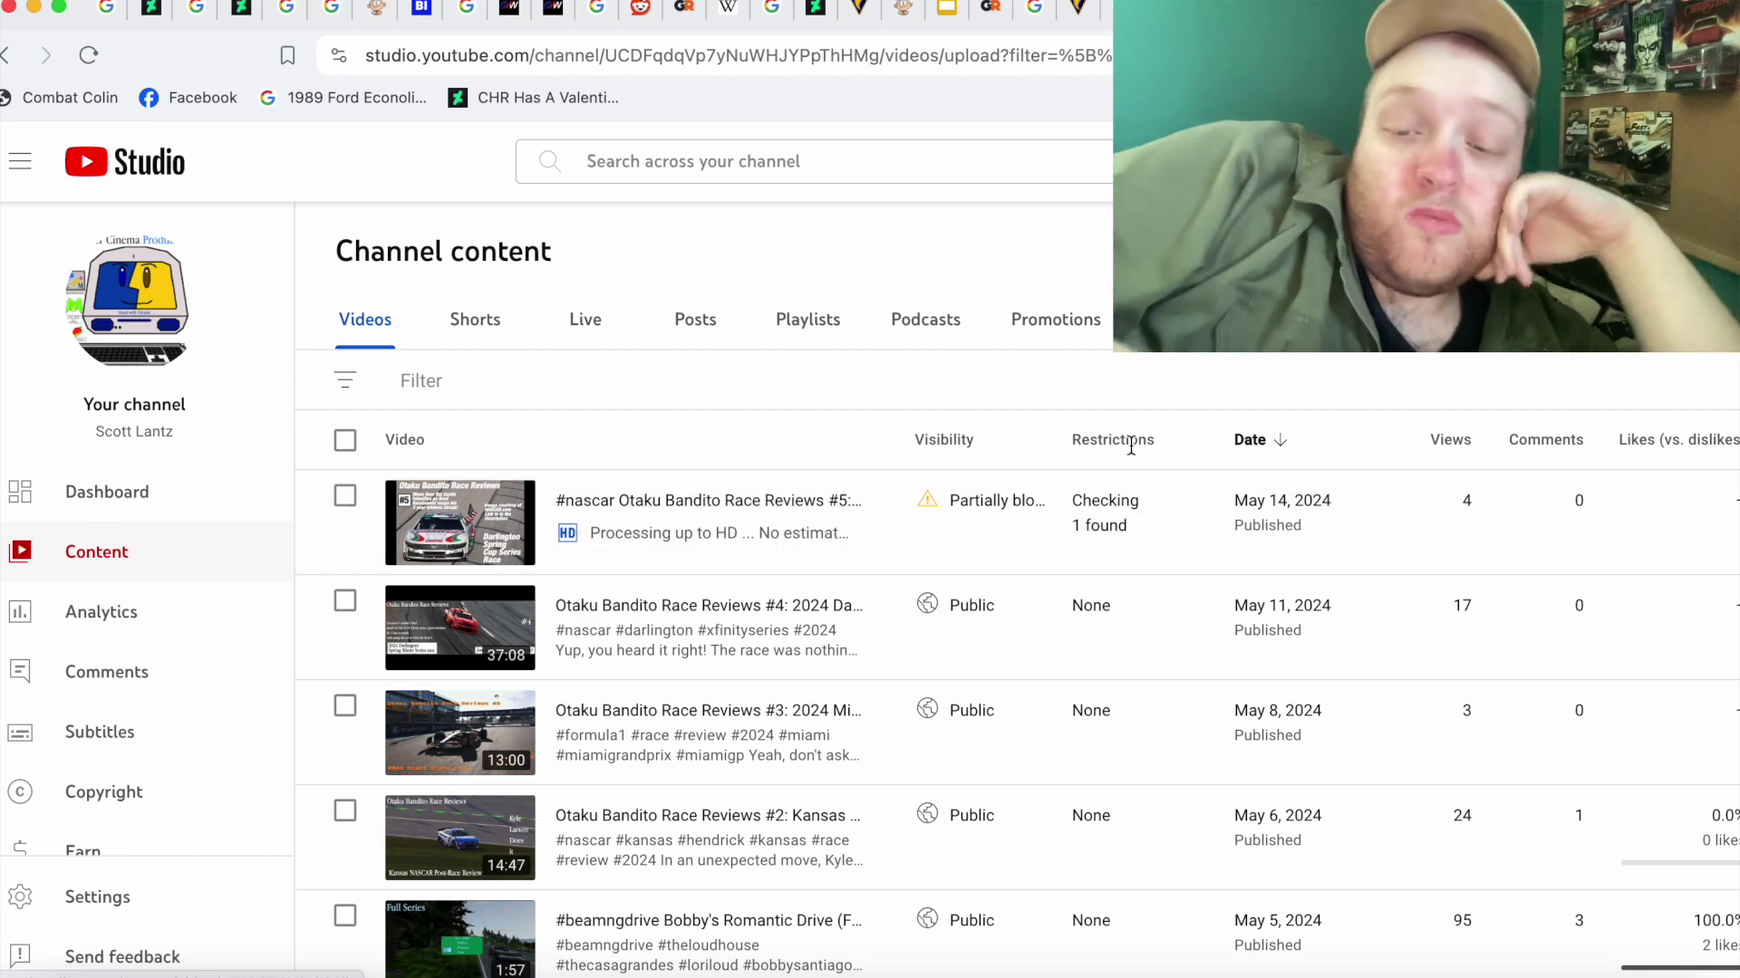
pyautogui.moveTo(1106, 511)
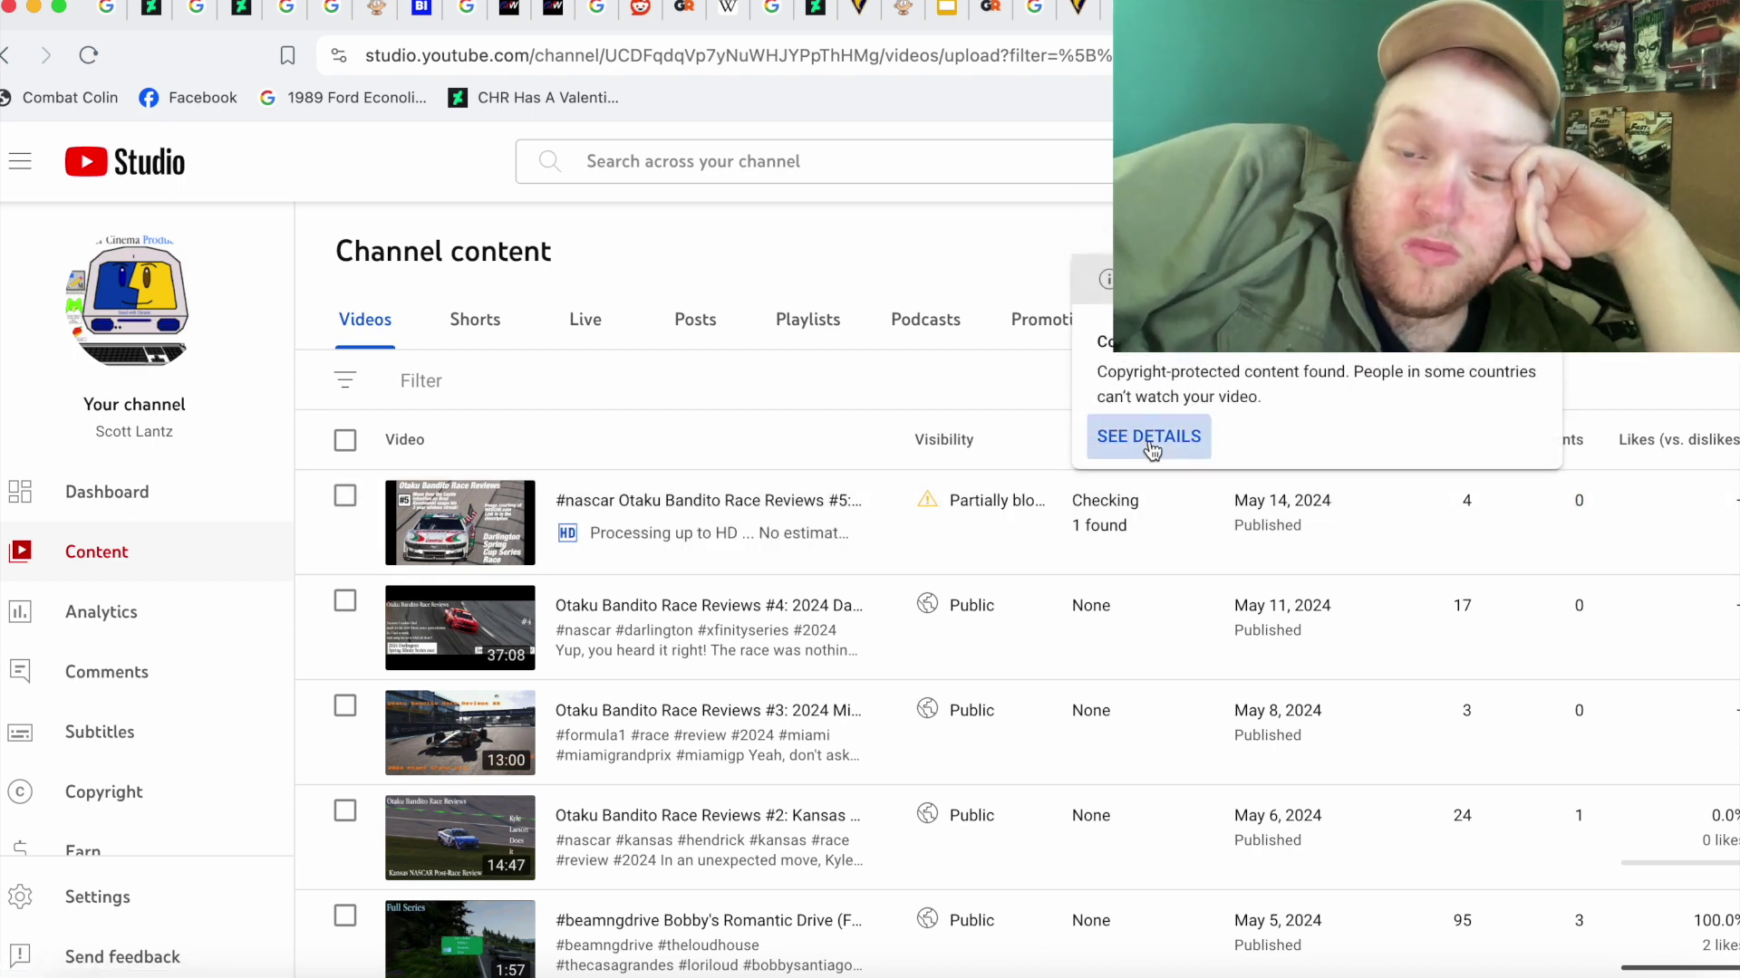
pyautogui.click(1149, 437)
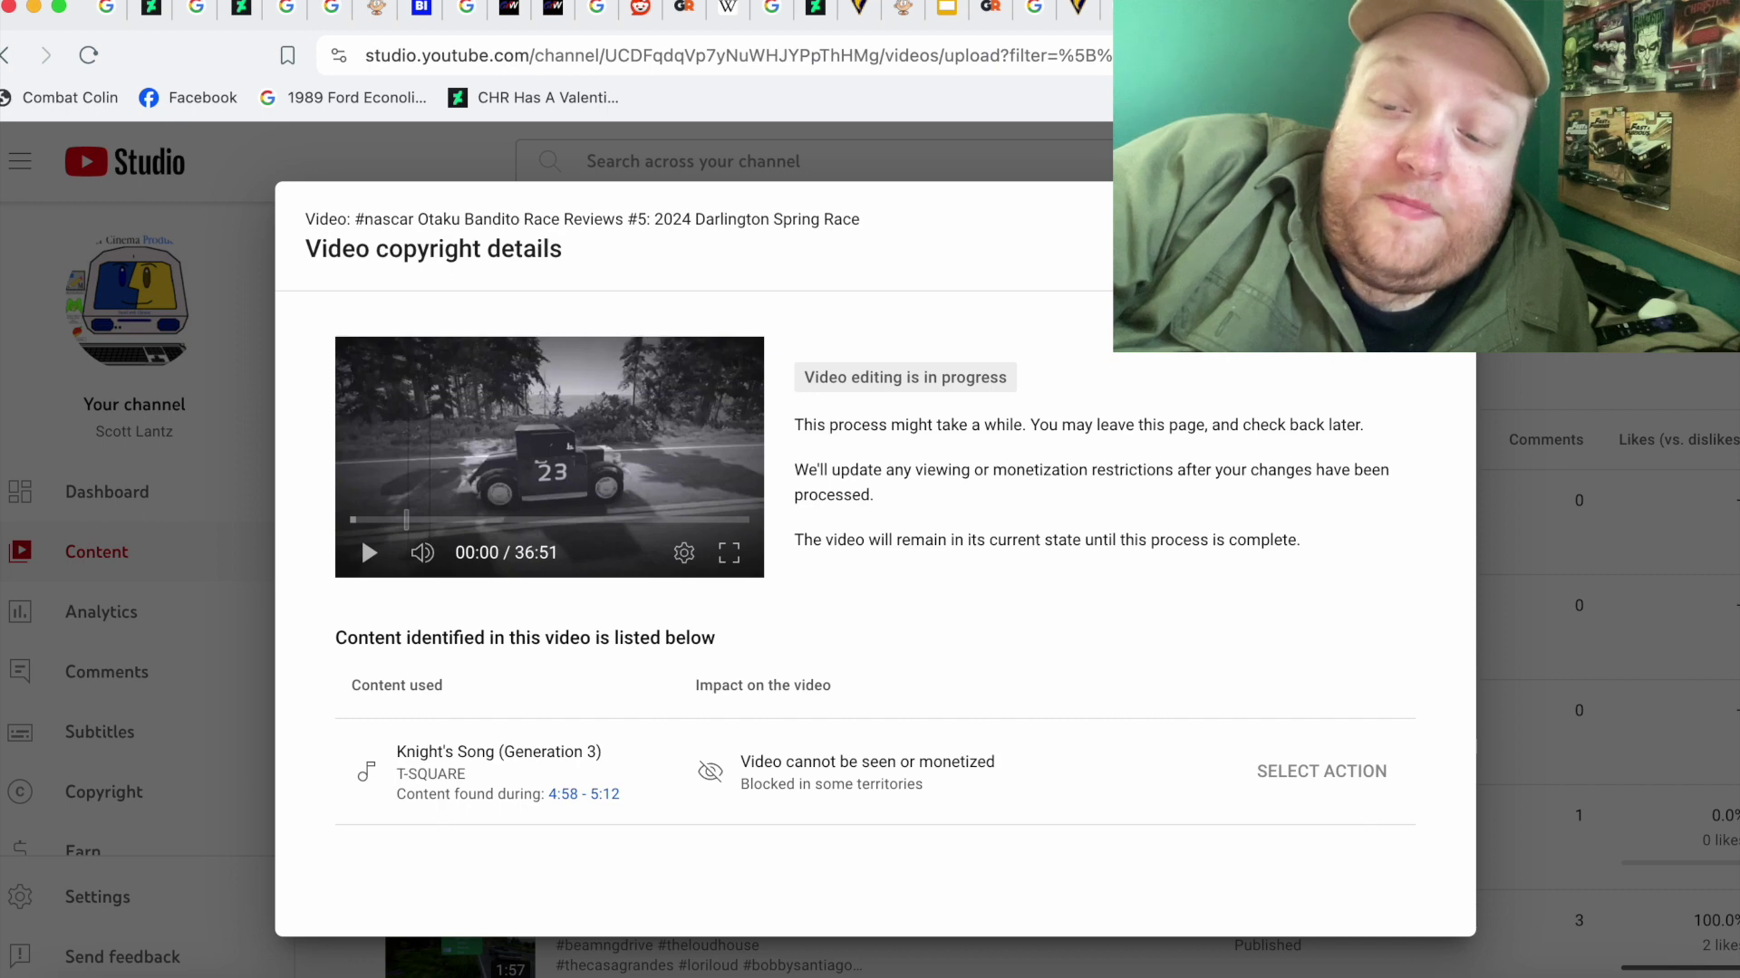
# Dismiss the Video copyright details dialog for Race Reviews #5 with Escape
pyautogui.press('Escape')
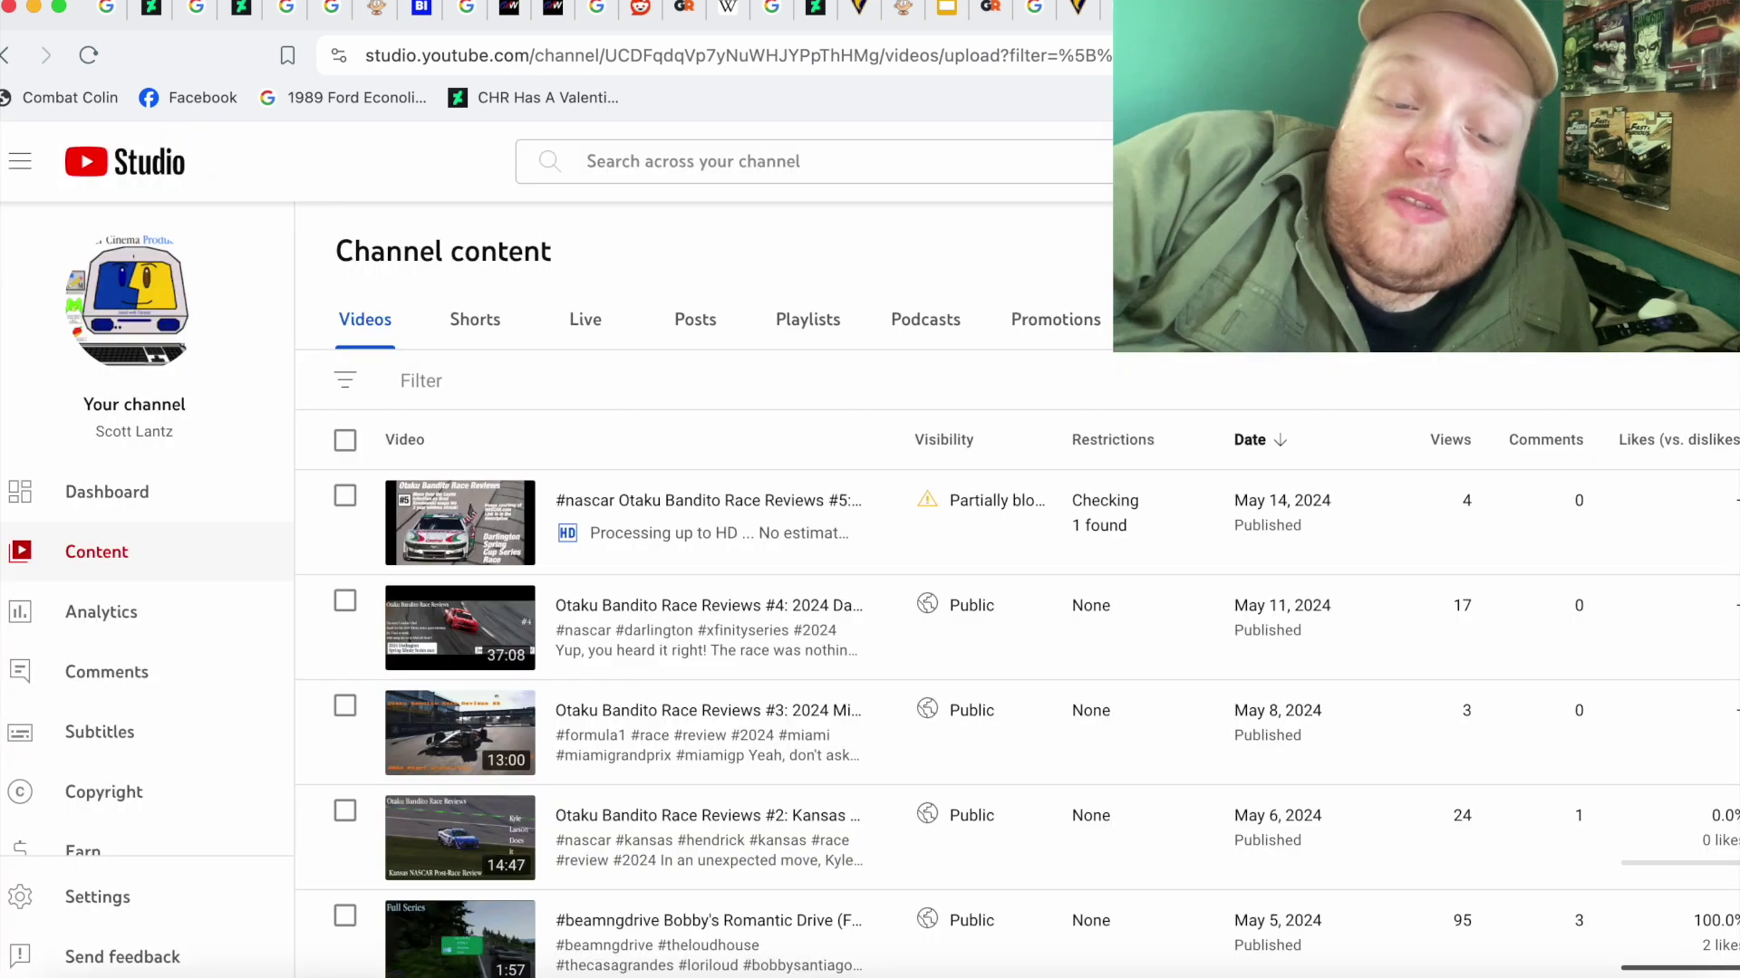